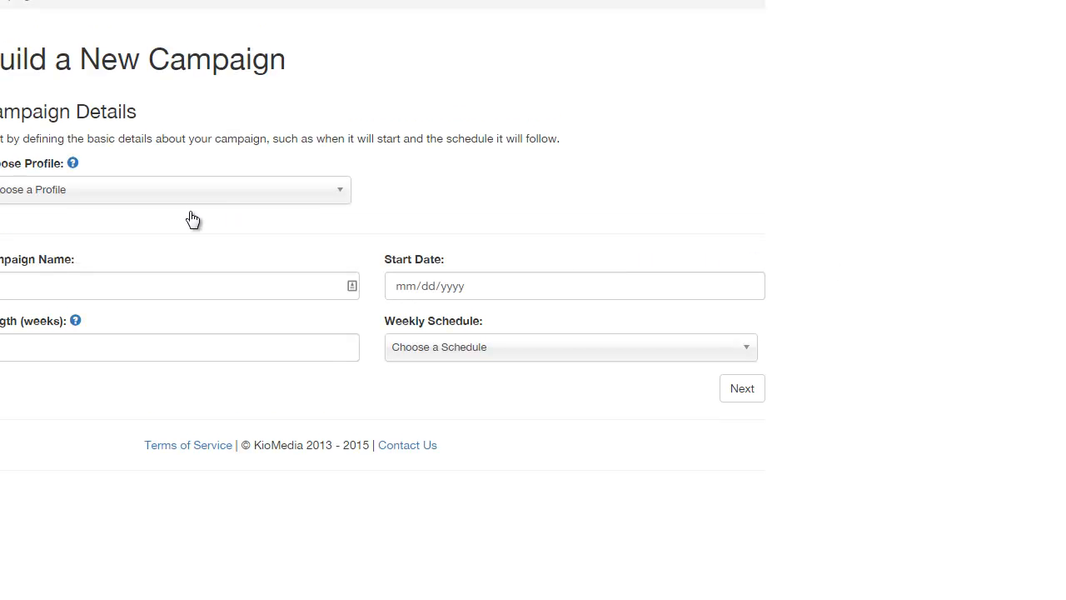
Choose the NFY Interactive, Inc. profile for the new campaign and name the campaign "Test".
left_click(116, 191)
left_click(29, 236)
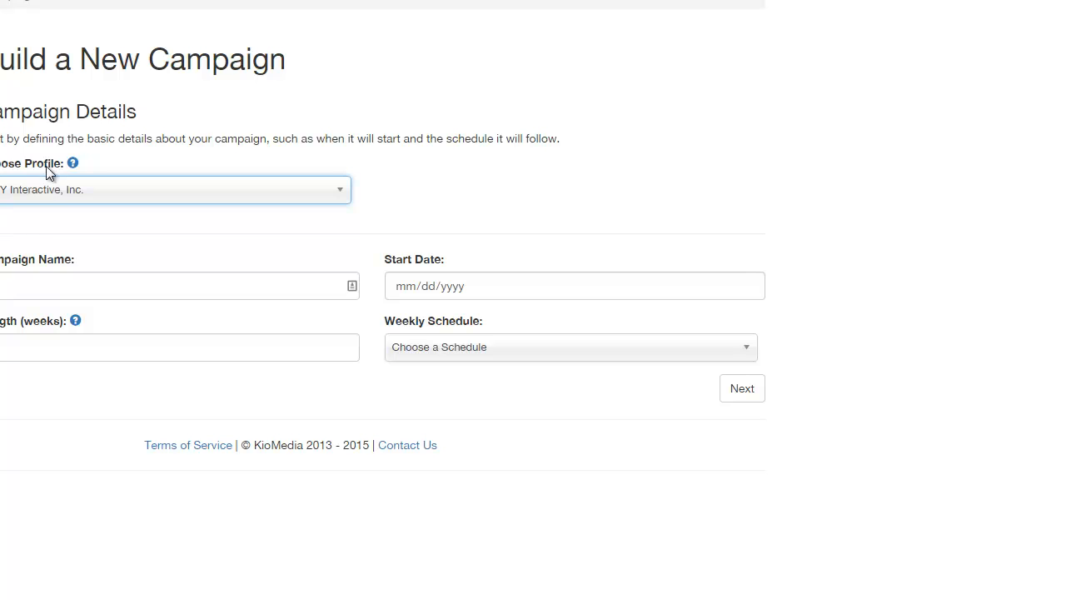
left_click(54, 284)
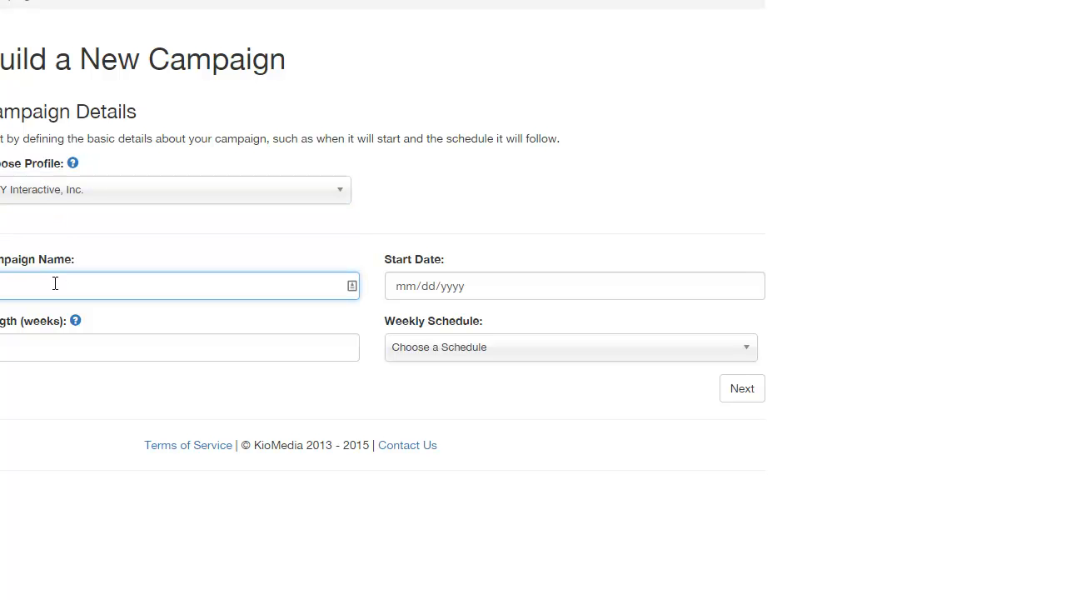
type("Test")
Set the campaign's start date to 03/09/2015 and its length to 8 weeks.
left_click(463, 281)
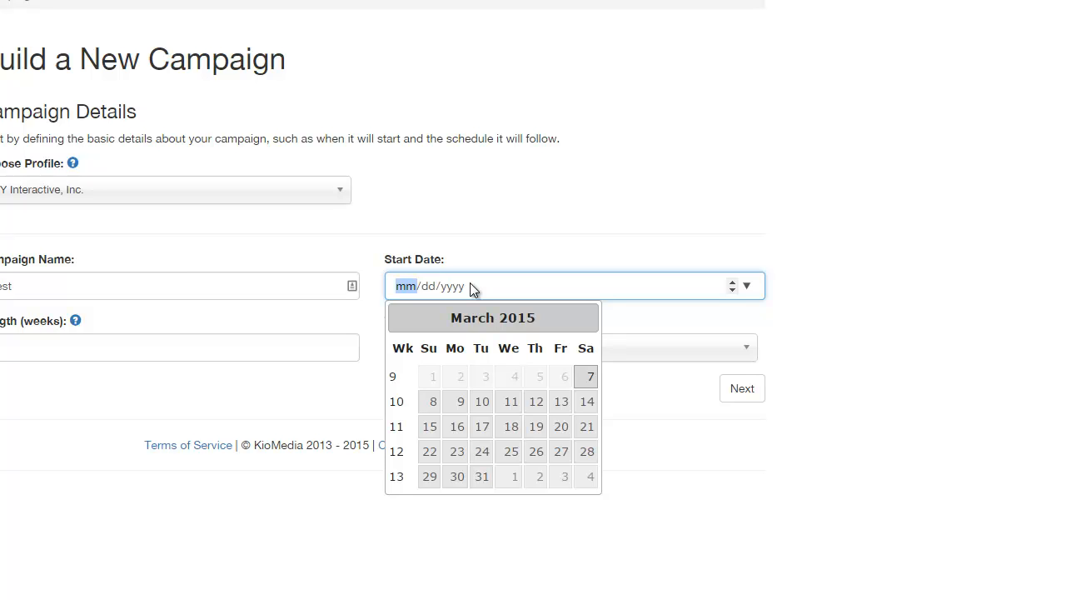
left_click(458, 403)
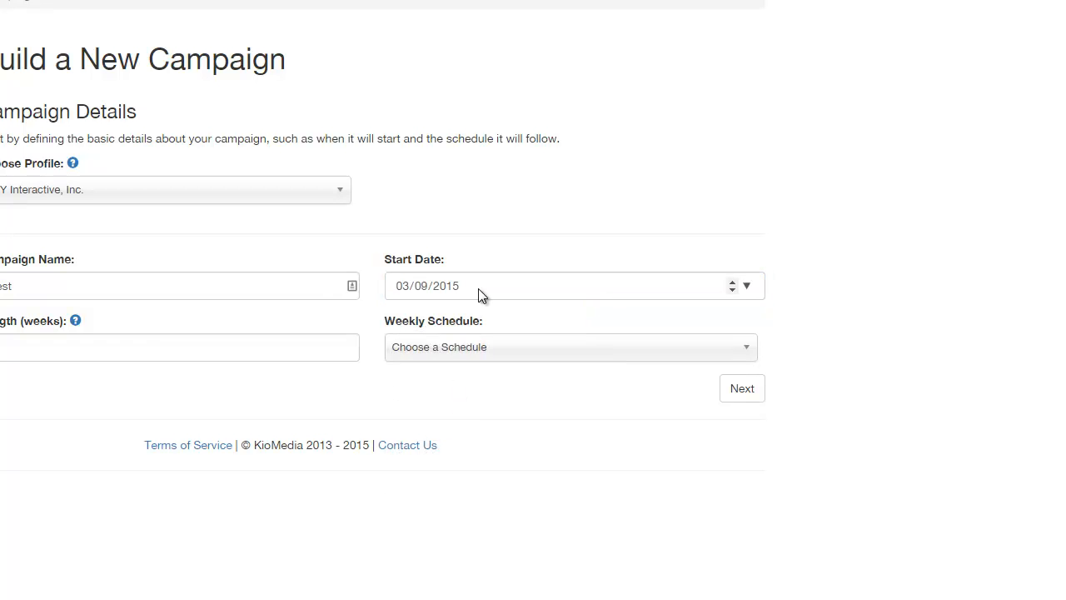
left_click(157, 349)
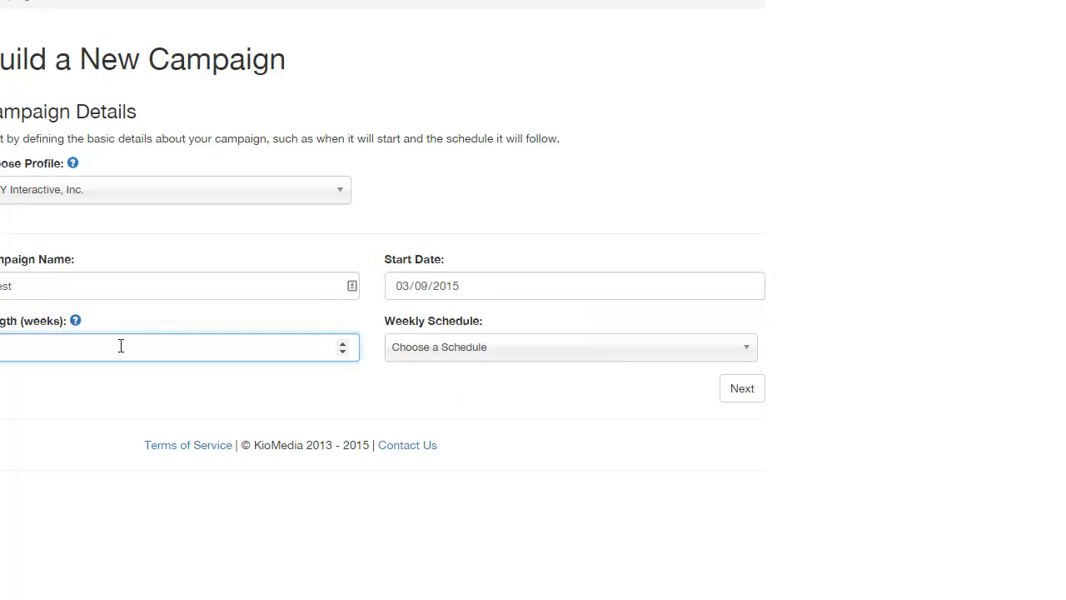
mouse_move(75, 323)
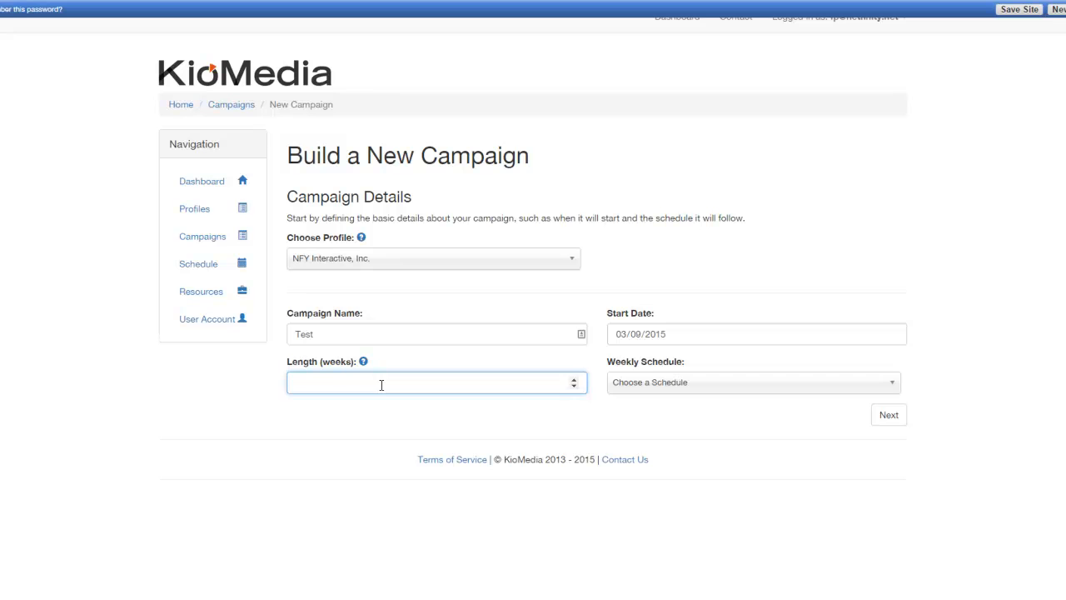
type("8")
Set the weekly schedule to 2 Articles per Week and continue to the campaign concepts.
left_click(650, 389)
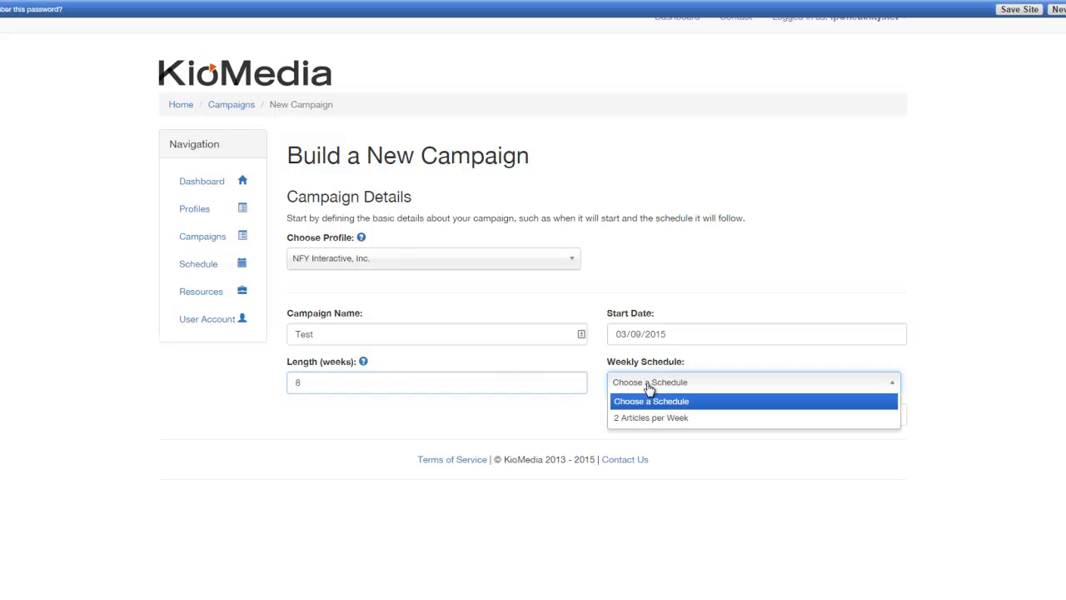
left_click(705, 418)
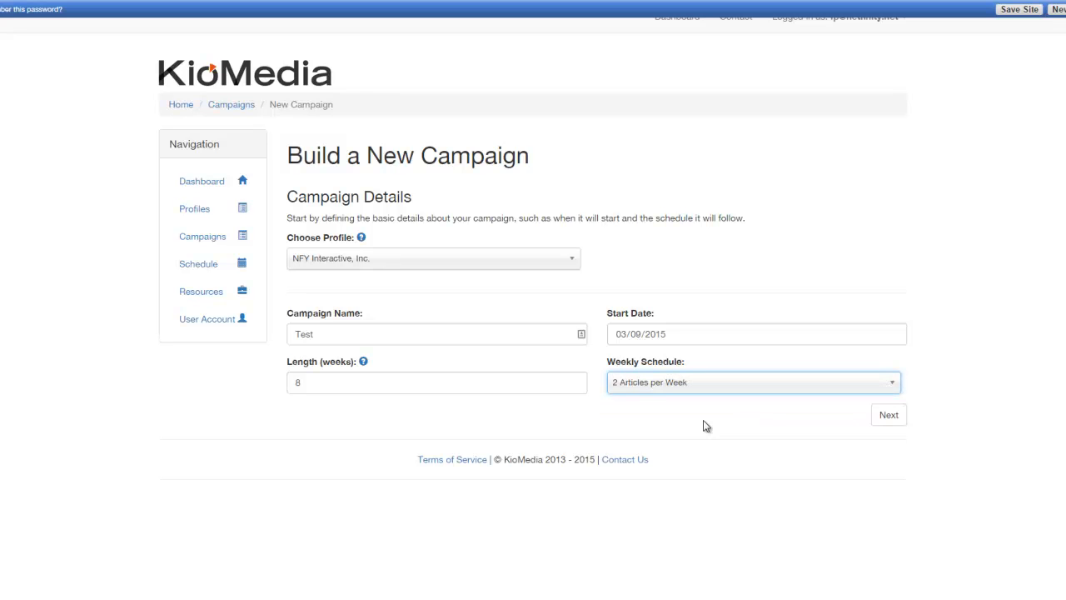
left_click(889, 417)
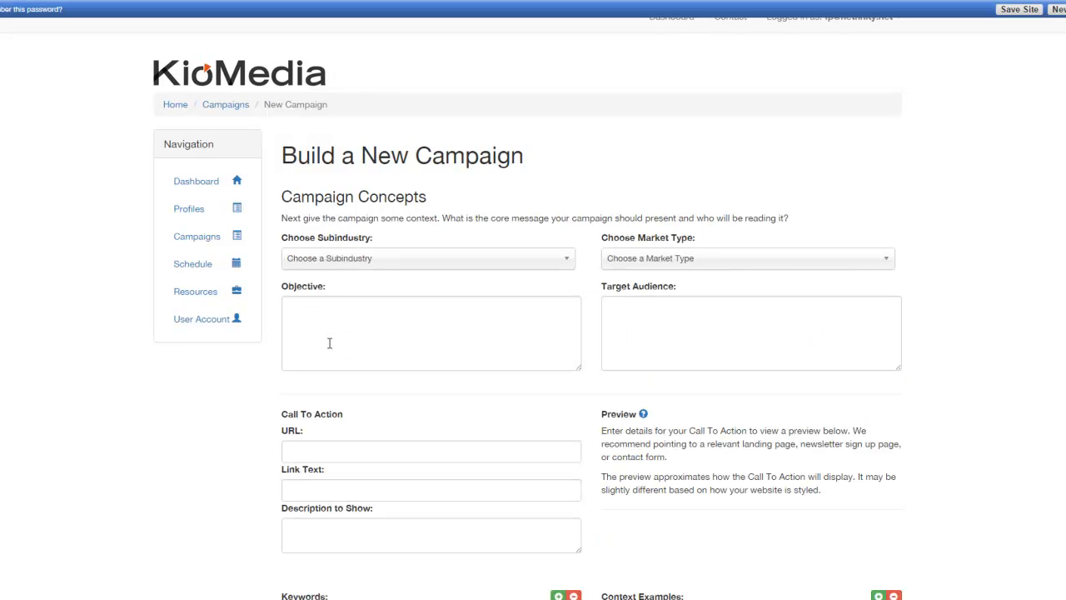
Set the campaign's subindustry to Web Development and its market type to Business to Business.
scroll(143, 387, "down", 1)
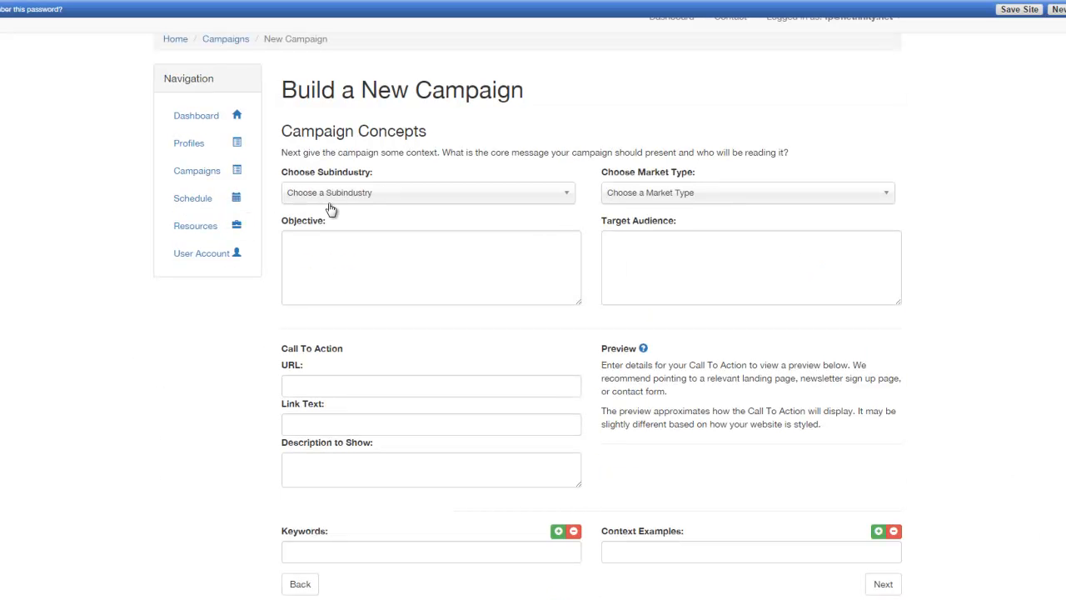
left_click(354, 197)
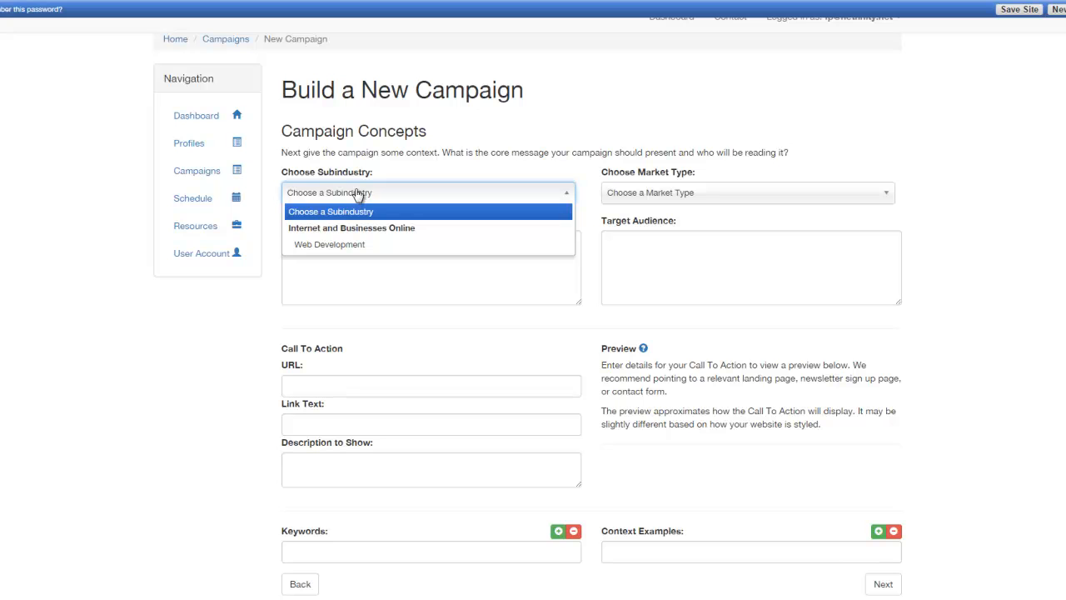
left_click(347, 245)
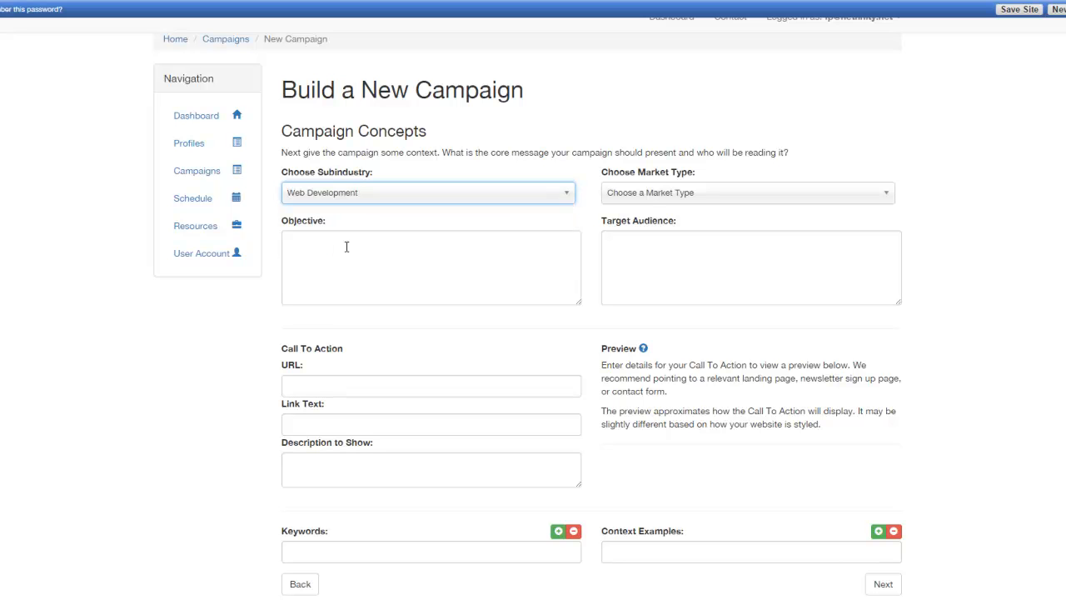
left_click(657, 199)
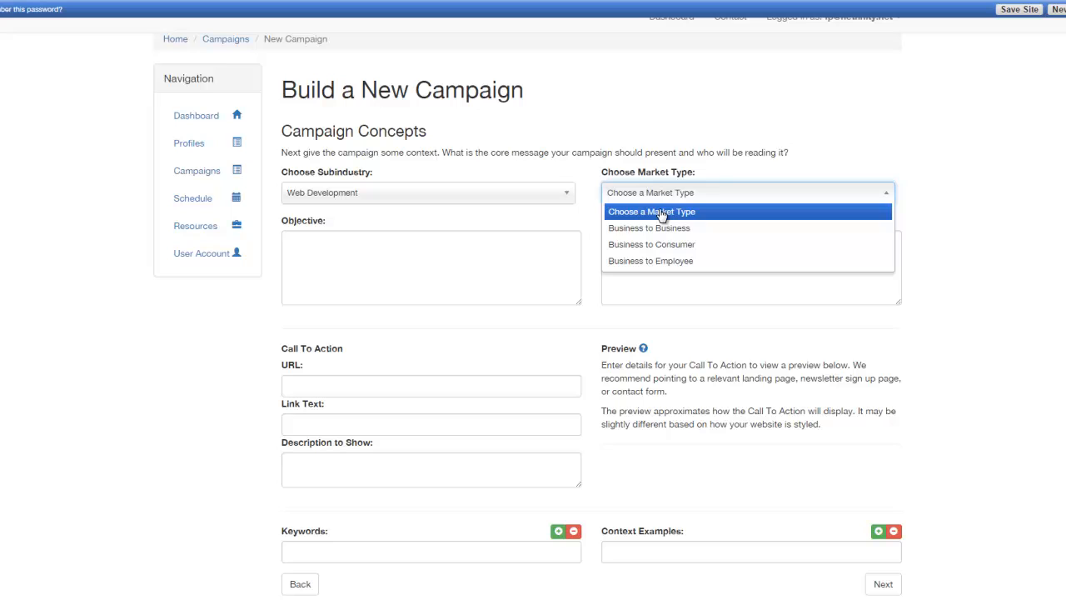
left_click(726, 234)
Enter "Test." as both the campaign objective and the target audience.
left_click(471, 259)
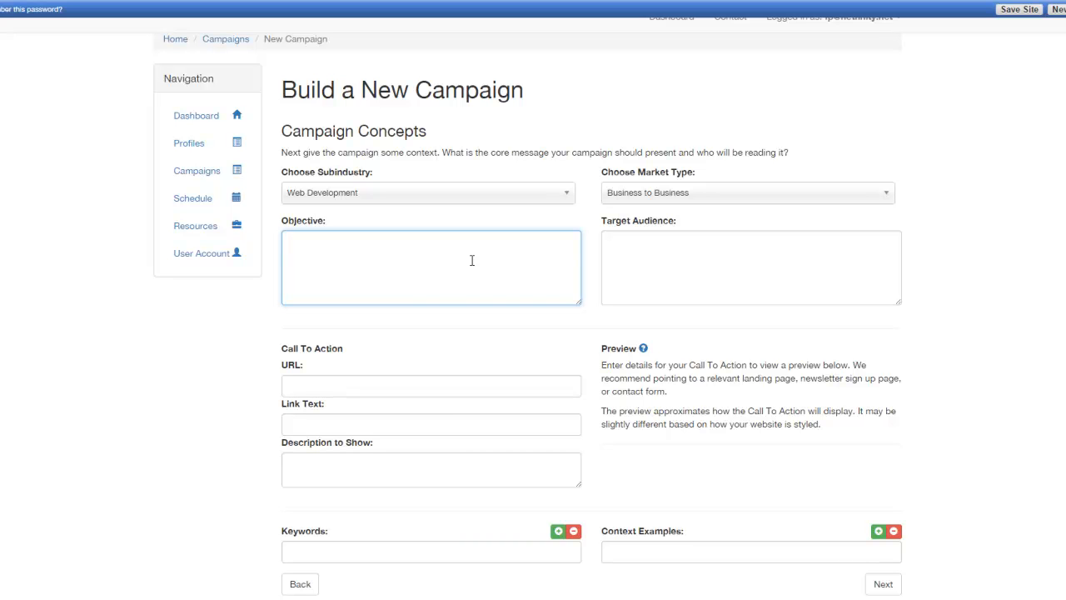
type("Test.")
left_click(673, 277)
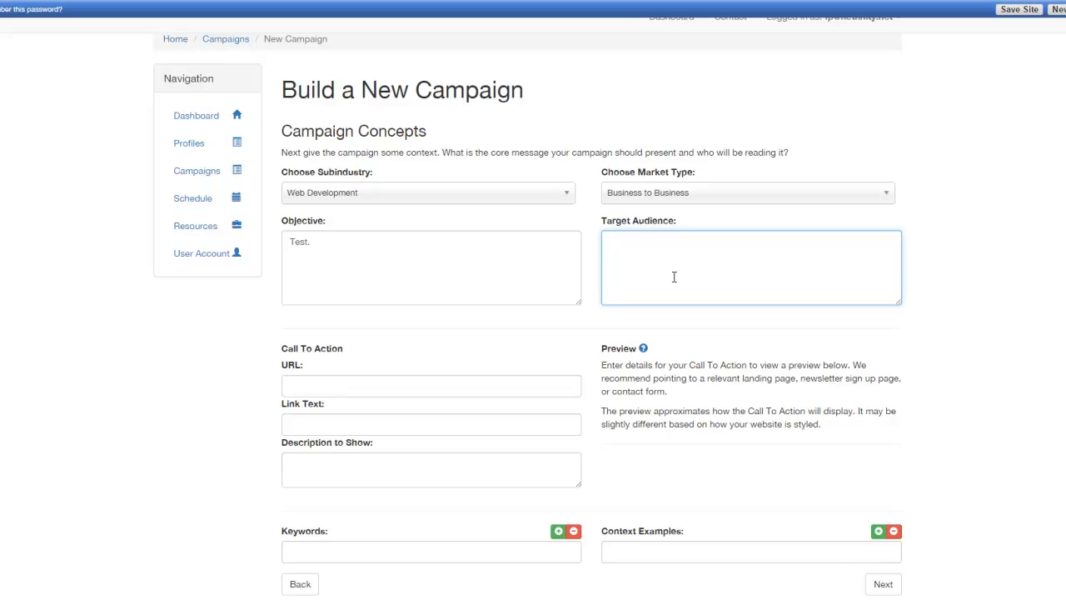
type("Test.")
scroll(674, 276, "down", 1)
left_click(466, 327)
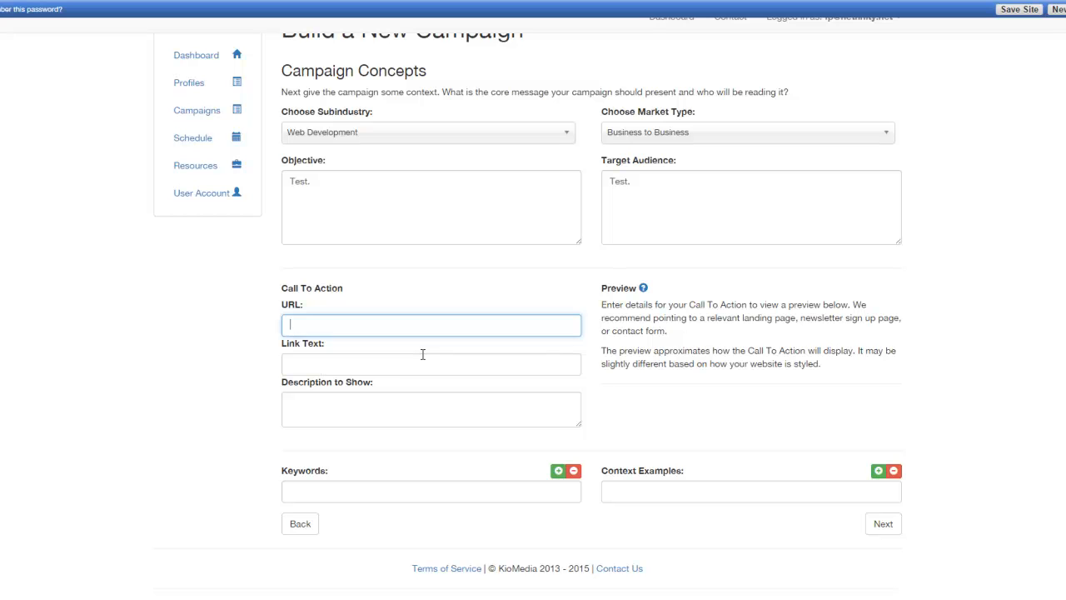
type("http://www.netfinityn")
key("BackSpace")
type(".net")
key("Tab")
type("Web Development")
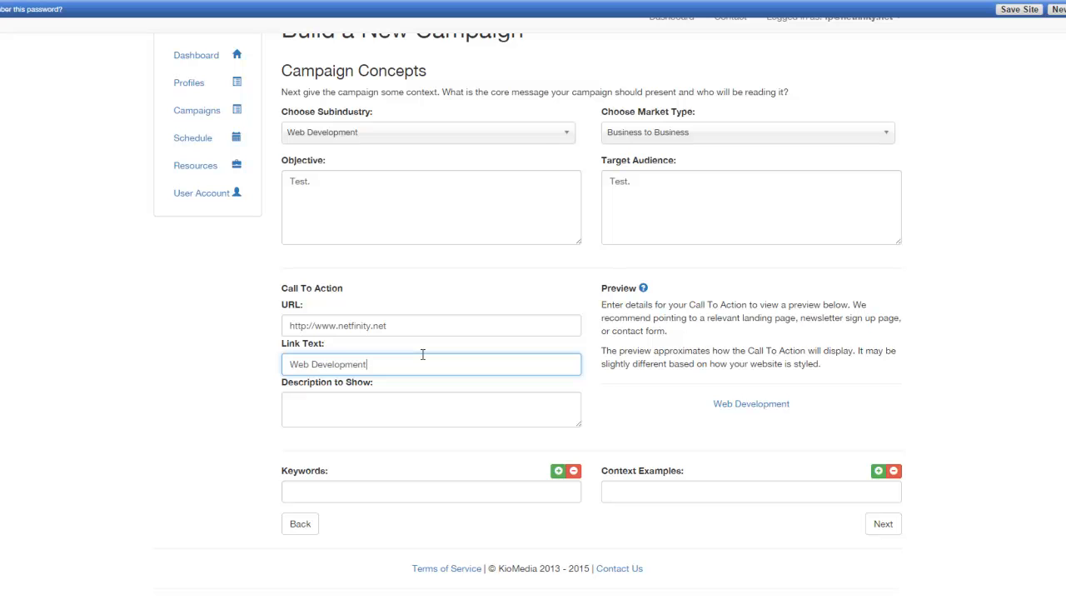
key("ctrl+a")
type("Learn More")
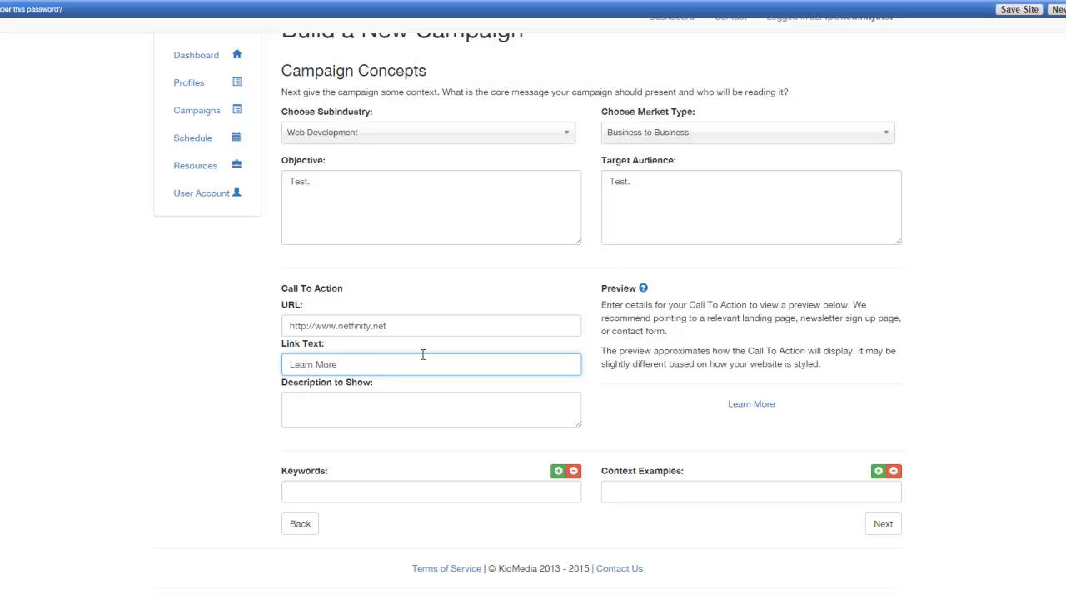
Set the call-to-action description to "If you are in the market for Web Development, Please click the link below.".
key("Tab")
type("If you")
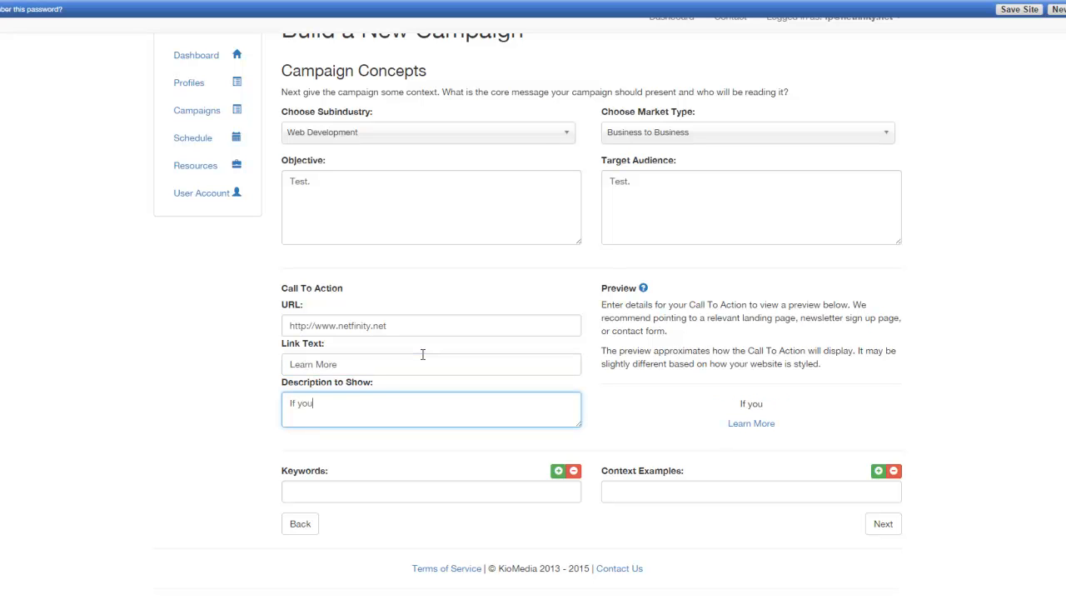
type(" are in the market for")
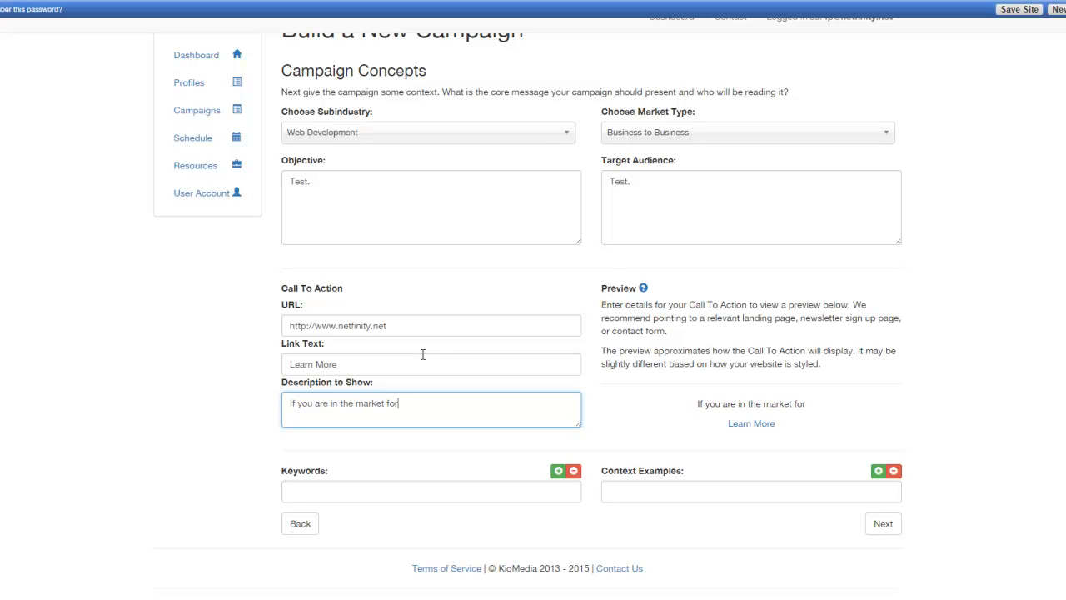
type(" Web Developmen")
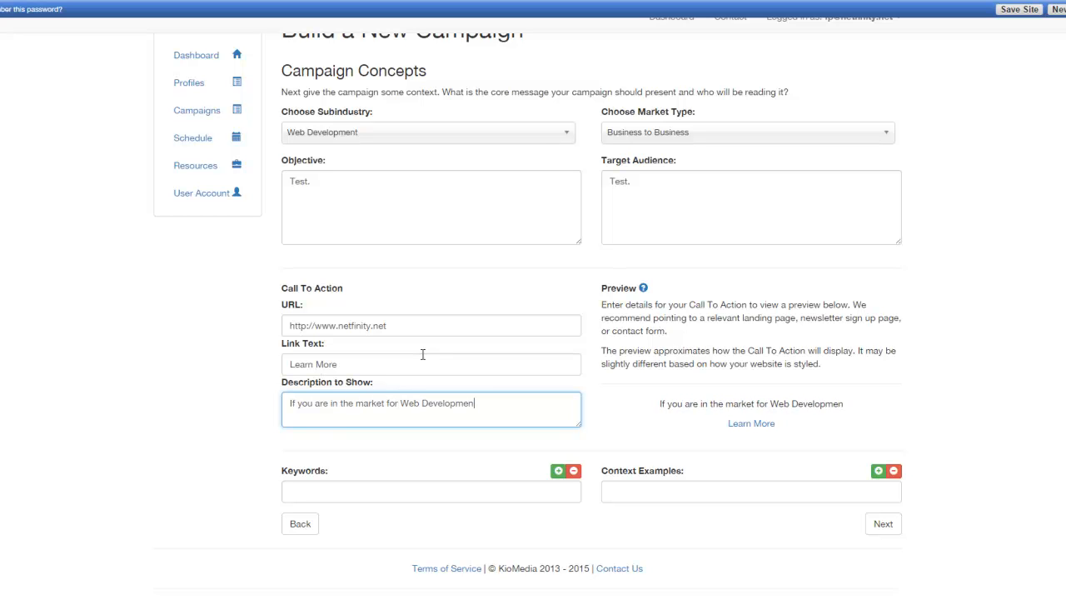
type("t, Please clic")
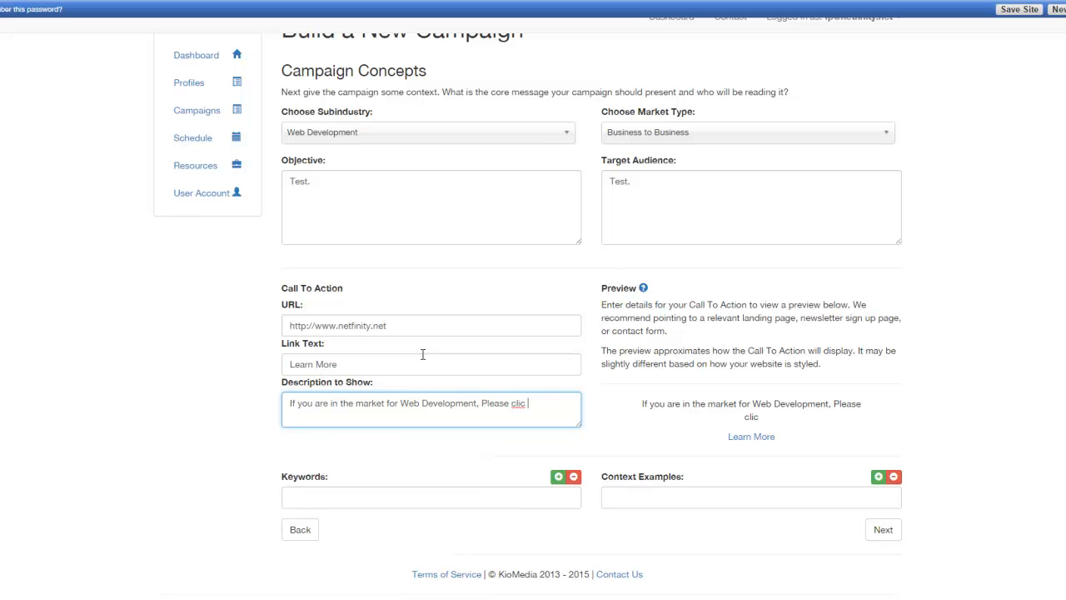
type("k the link below.")
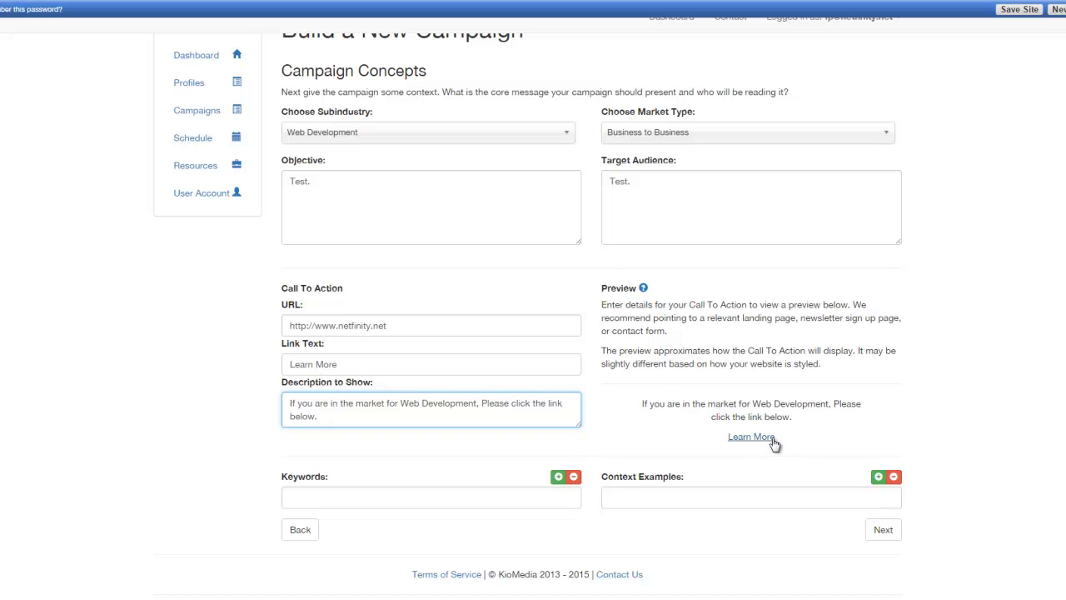
Add three campaign keywords: "web development", "wordpress development" and "PHP development".
left_click(342, 501)
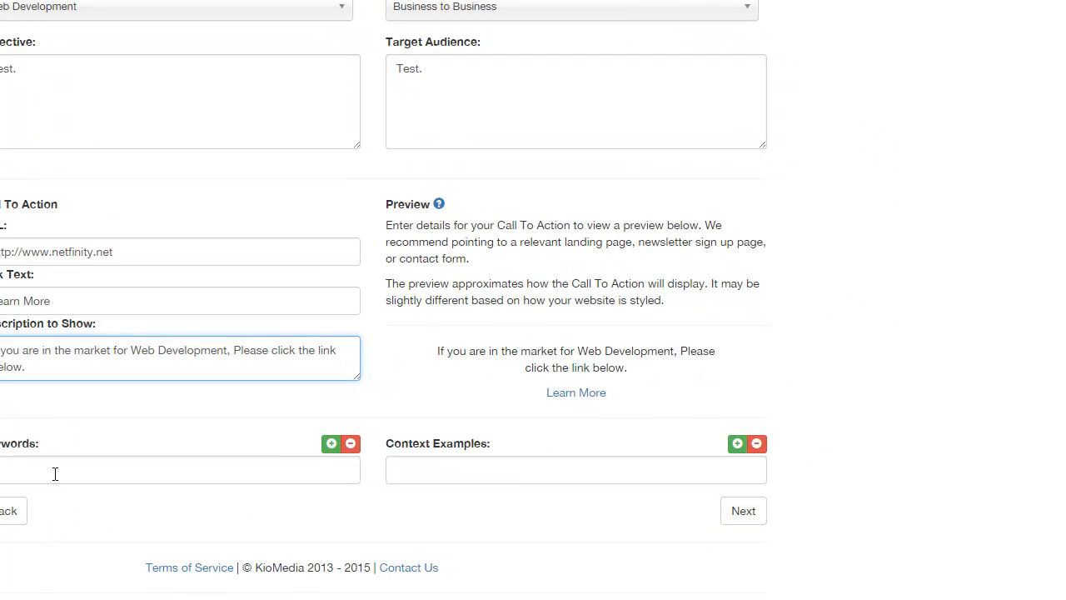
type("web development")
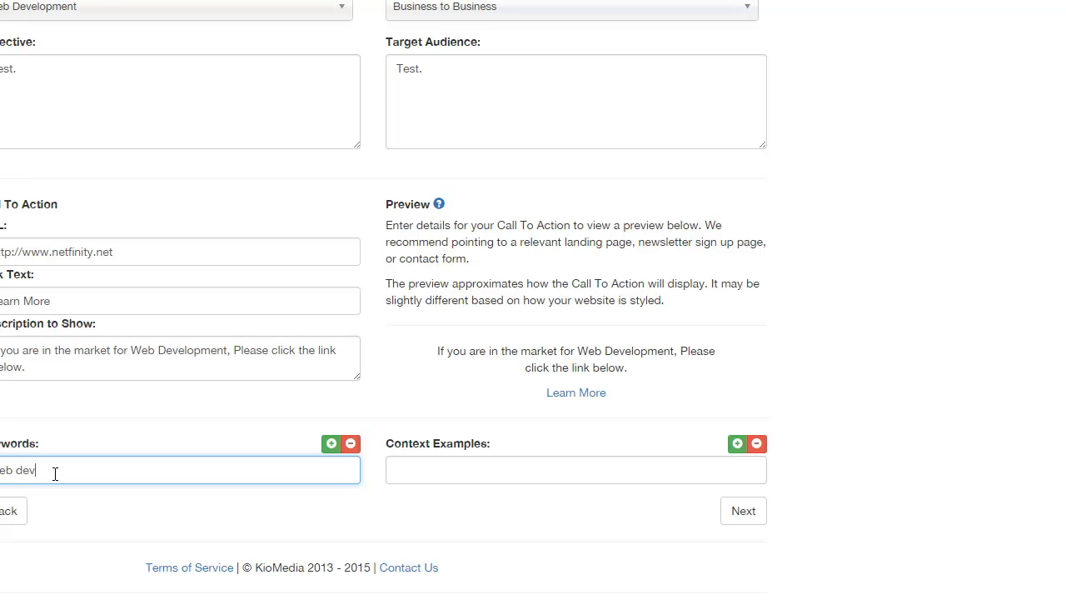
left_click(331, 443)
left_click(332, 443)
left_click(193, 508)
type("wordpre")
key("BackSpace")
type("ss development")
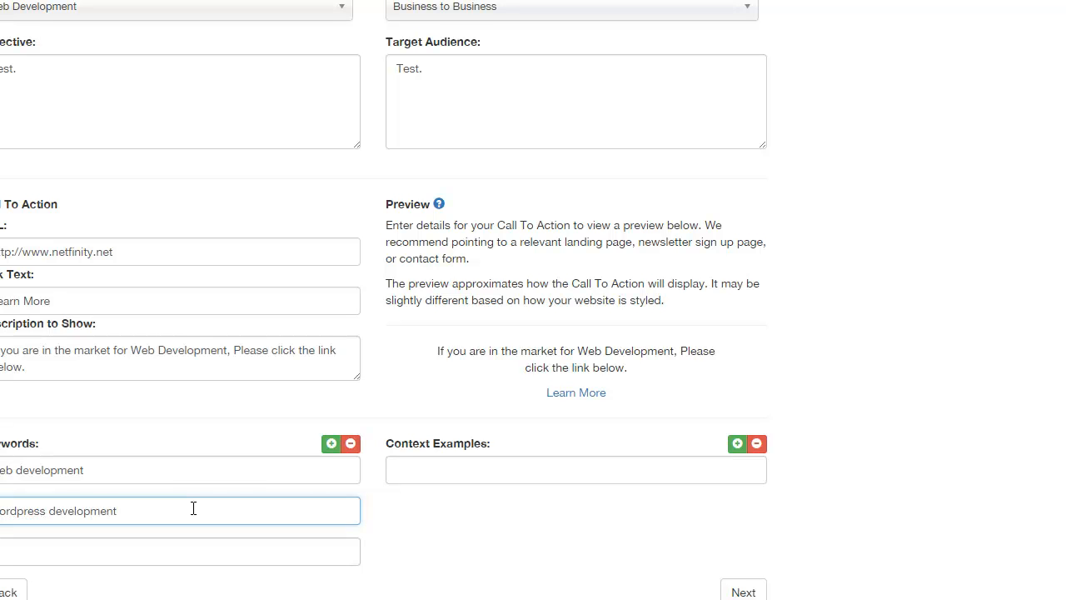
key("Tab")
type("PHP development")
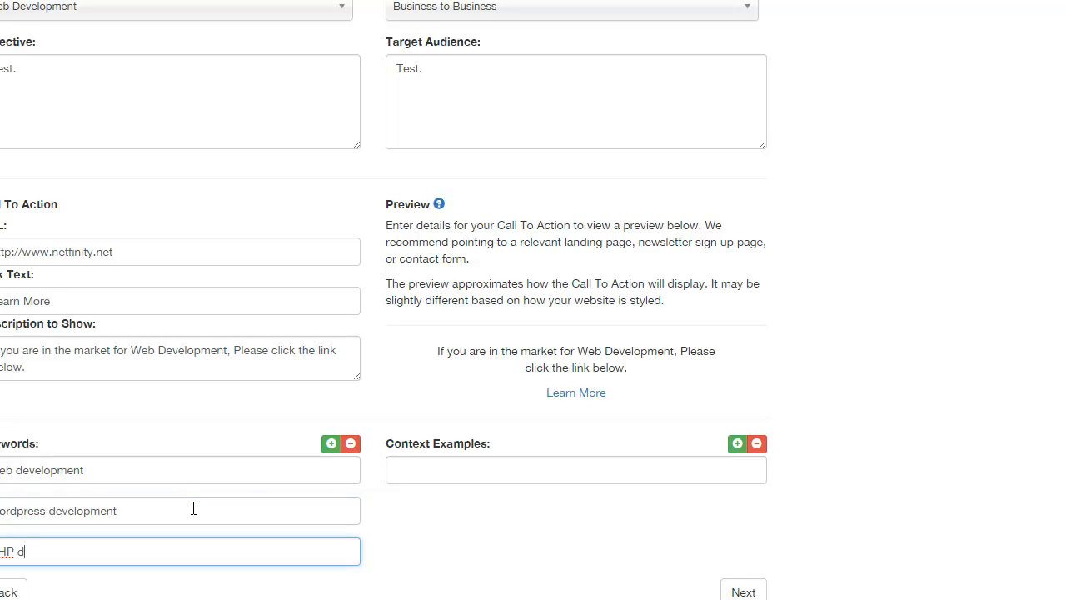
left_click(491, 467)
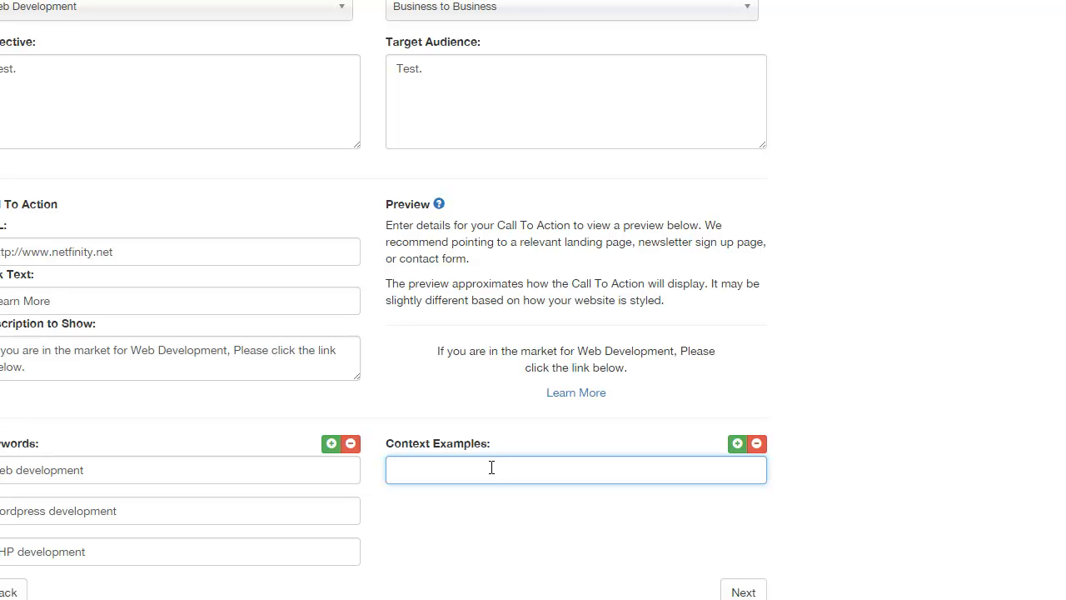
type("http://ww.n")
key("BackSpace")
key("BackSpace")
type("w.netfinity.net")
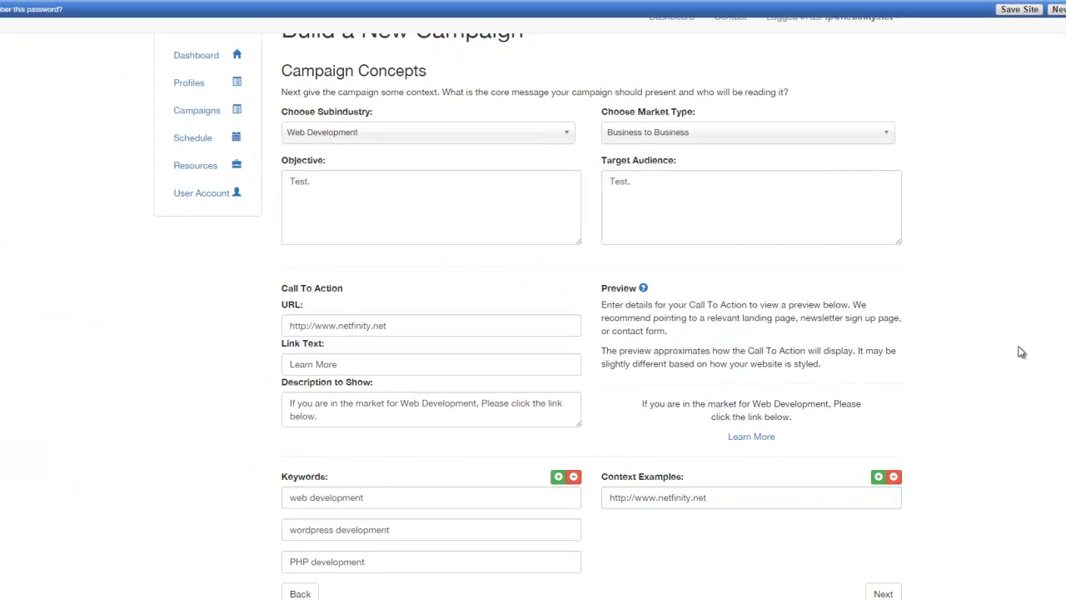
scroll(1020, 333, "down", 1)
left_click(882, 529)
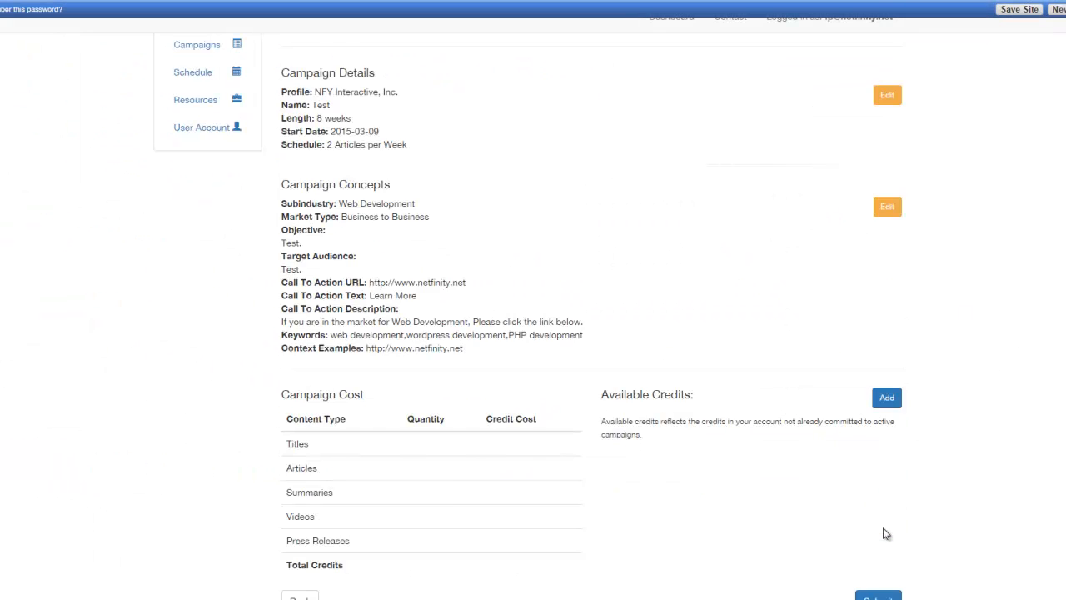
Review the campaign details and campaign concepts entered for the new campaign.
scroll(918, 468, "up", 2)
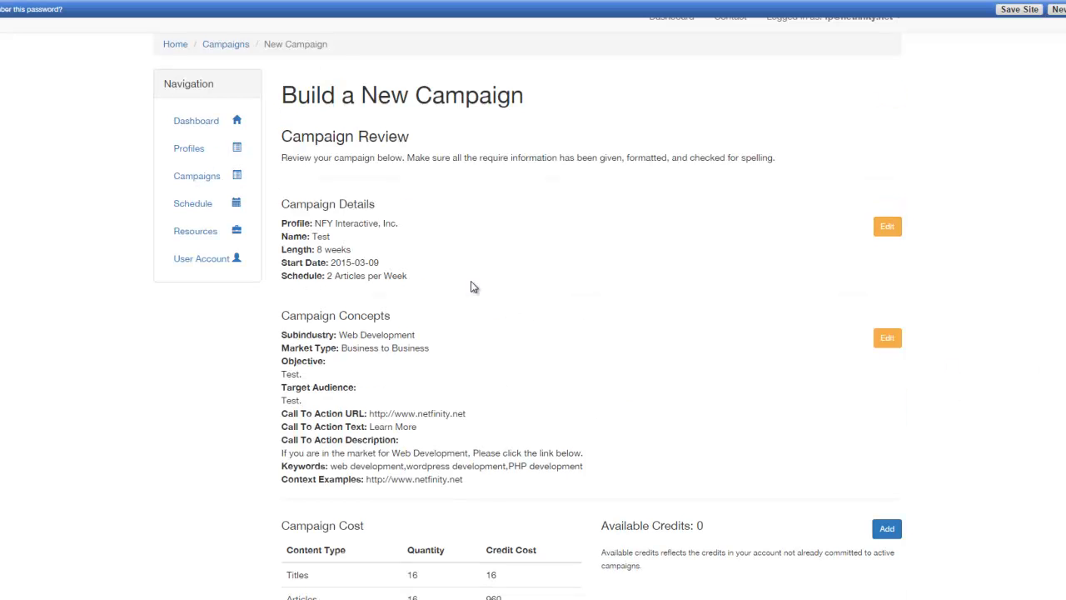
left_click_drag(299, 205, 491, 245)
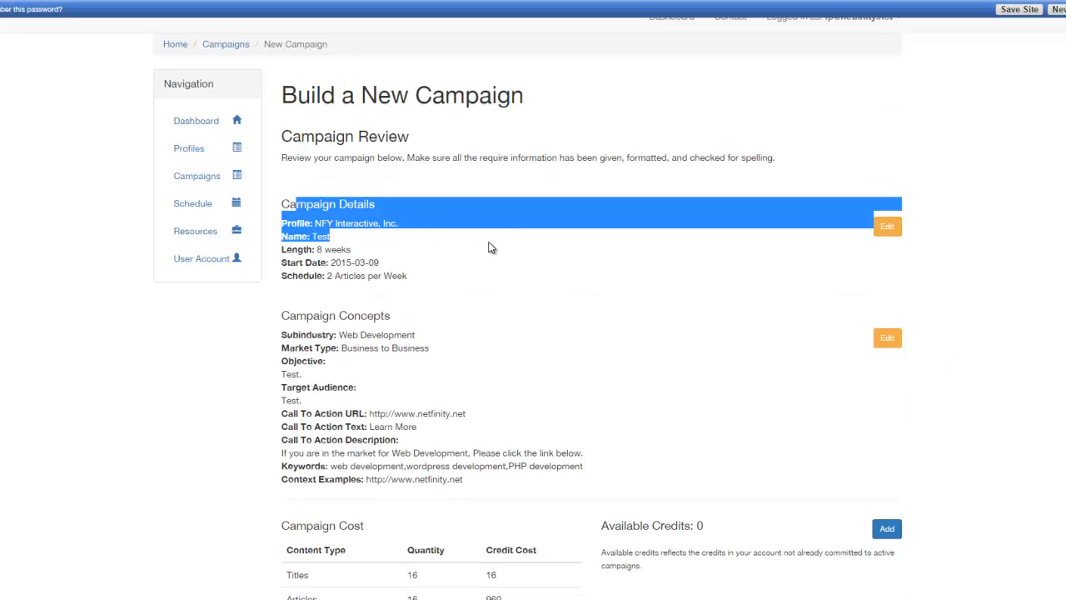
left_click(380, 243)
left_click_drag(408, 279, 364, 372)
left_click(393, 248)
scroll(395, 253, "down", 1)
left_click(364, 372)
scroll(435, 295, "down", 1)
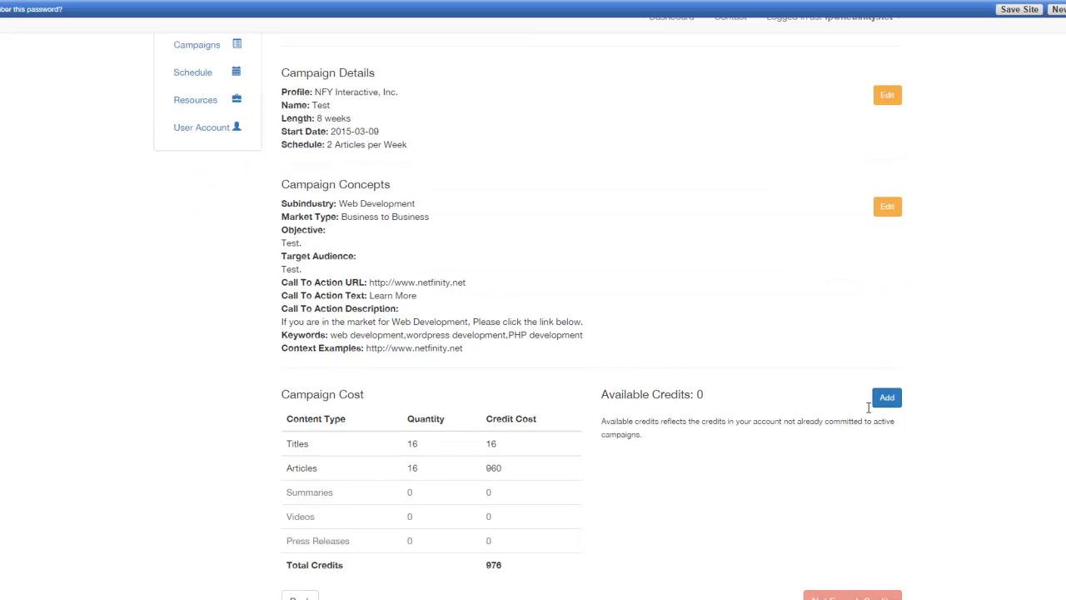
Examine the campaign cost table, especially the quantity and credit cost of the Summaries row.
scroll(635, 436, "down", 1)
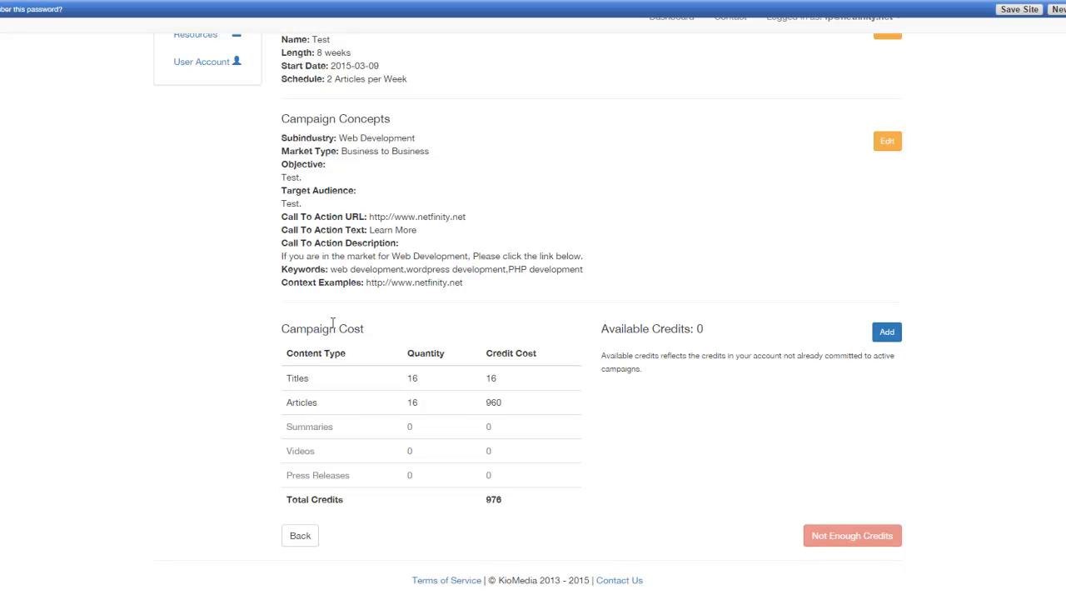
left_click_drag(307, 428, 529, 427)
left_click(646, 477)
left_click_drag(297, 428, 518, 438)
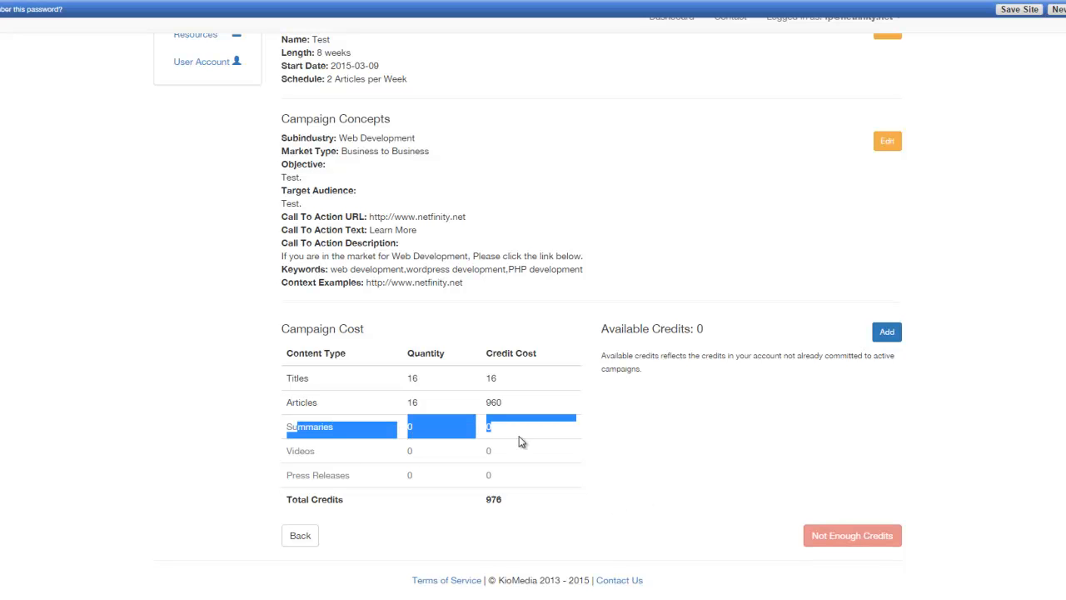
Open the credit purchase form and compare the campaign's own credit package with the 1500, 2500, 5000 and 10000 credit packages.
left_click(520, 440)
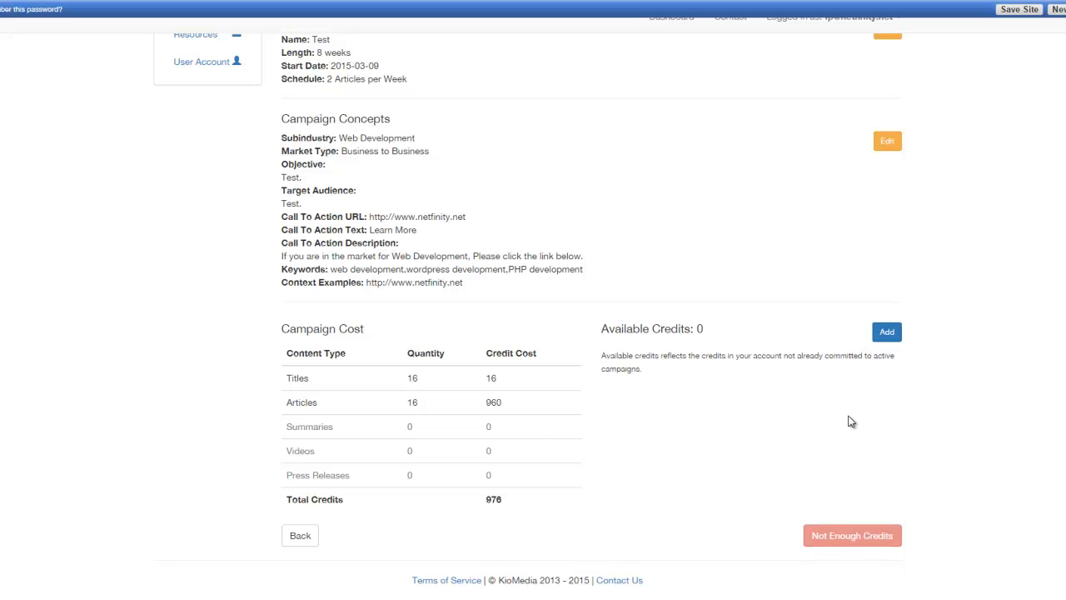
left_click(887, 333)
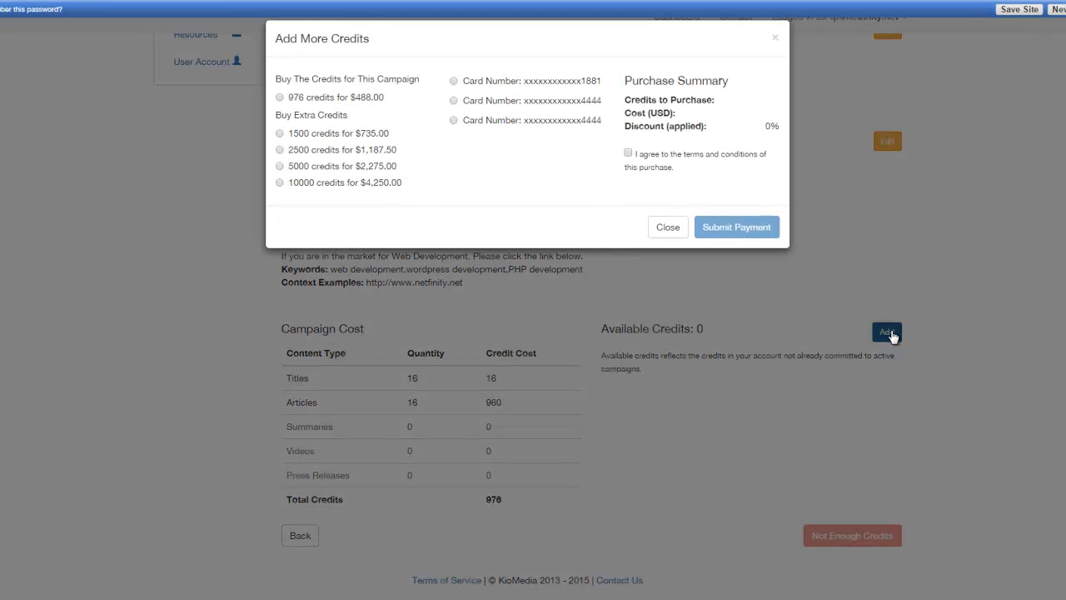
left_click(297, 101)
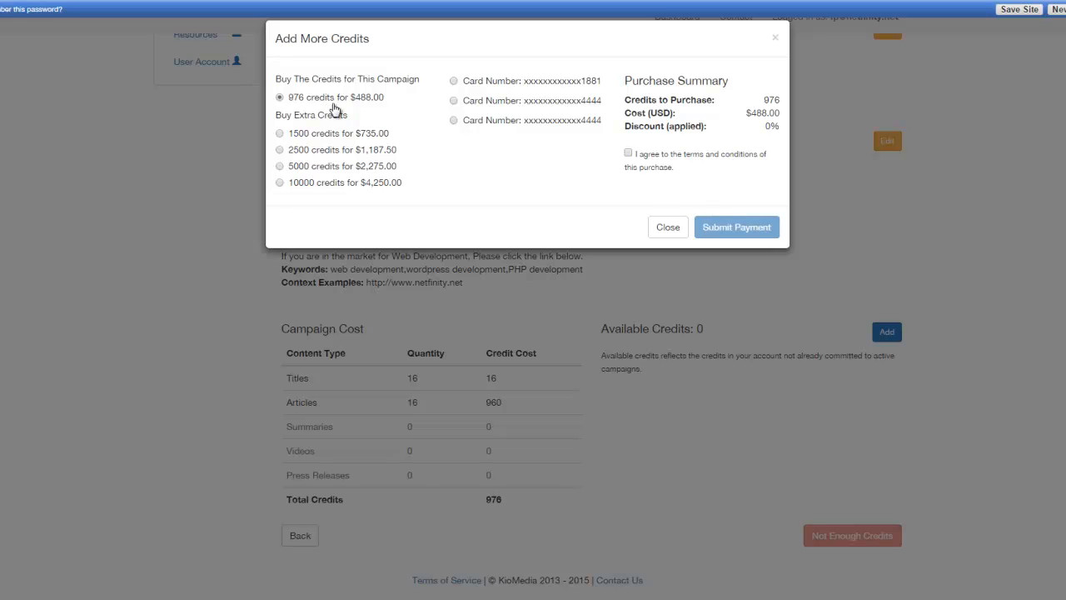
left_click(454, 101)
left_click(280, 134)
left_click(280, 150)
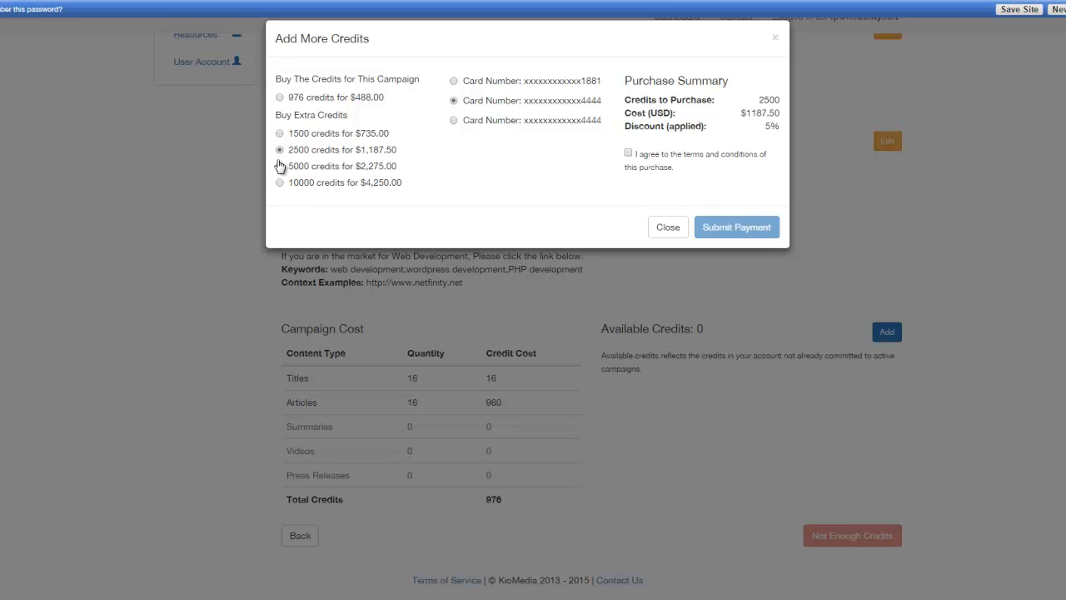
left_click(280, 167)
left_click(280, 184)
Buy 2500 credits for $1,187.50 with the first saved card, agreeing to the purchase terms and conditions.
left_click(280, 150)
left_click(454, 82)
left_click(628, 155)
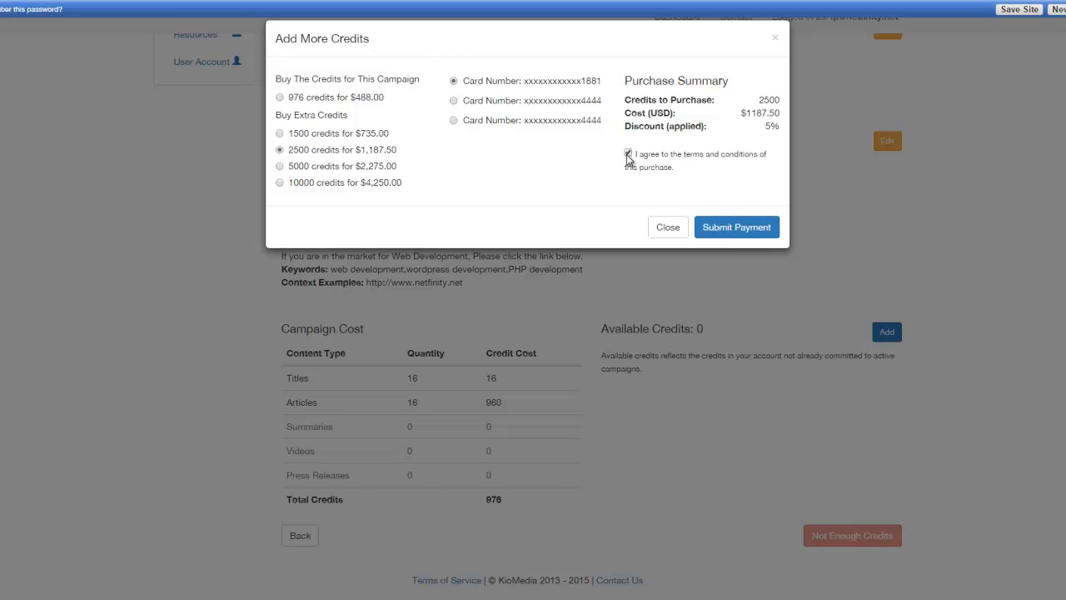
left_click(746, 234)
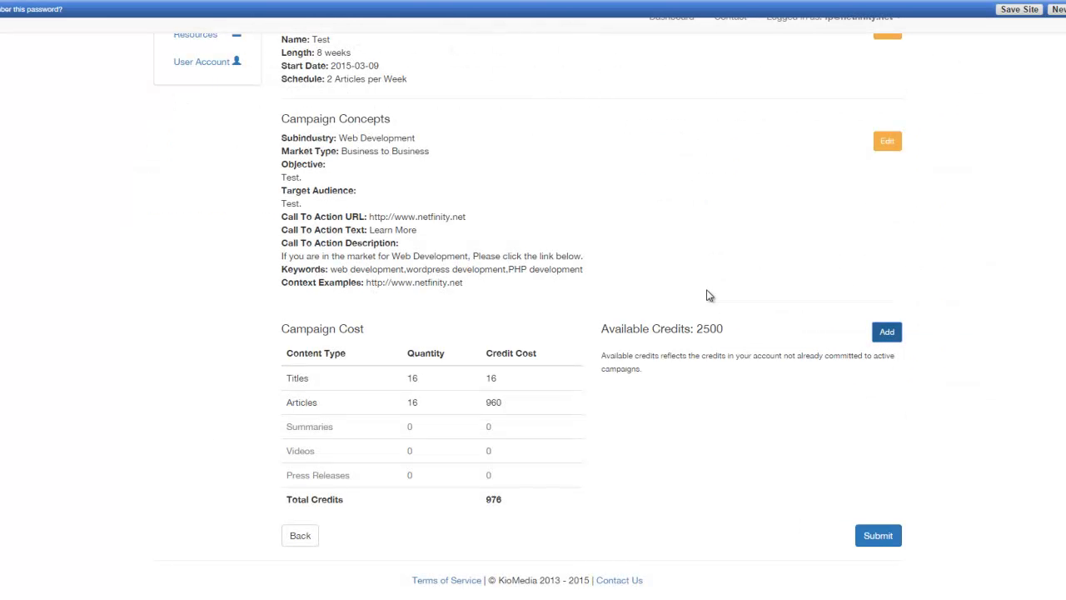
Check the available credits and submit the new Test campaign.
triple_click(713, 329)
left_click(698, 486)
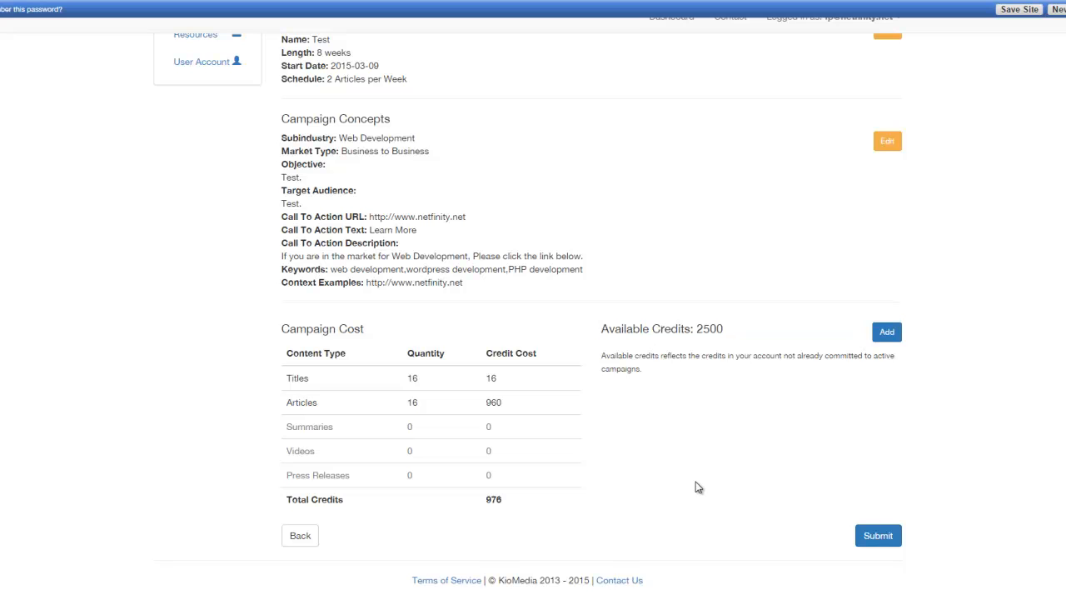
left_click(876, 537)
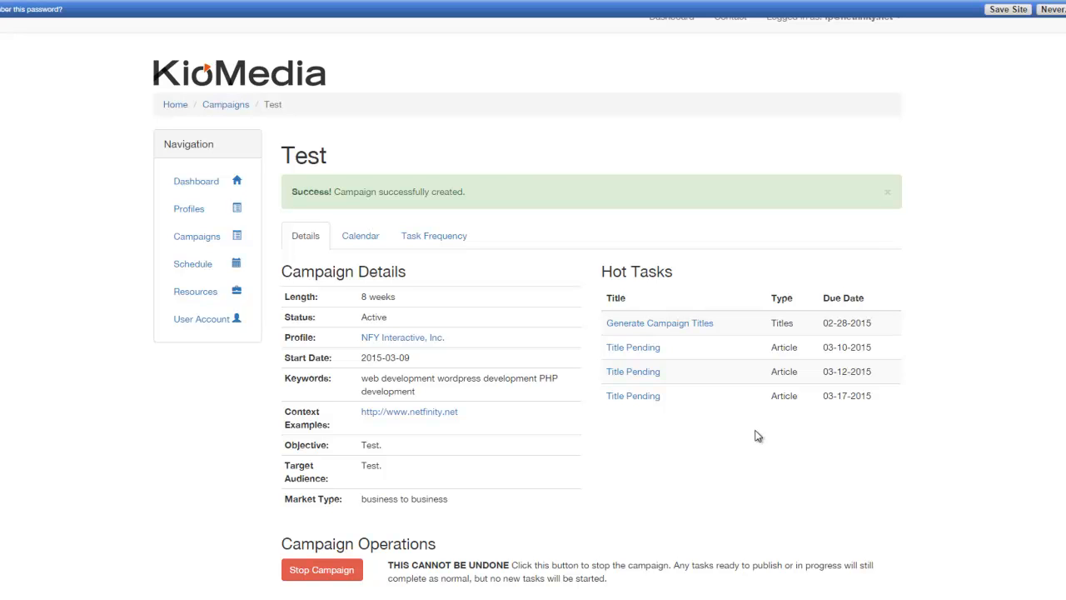
Examine the due dates of the pending articles and the Generate Campaign Titles task among the campaign's hot tasks.
triple_click(848, 349)
double_click(862, 348)
left_click(862, 349)
left_click(785, 482)
left_click_drag(876, 324, 843, 321)
left_click(855, 315)
Examine the Test campaign's task calendar for February and March 2015, including the task marked on February 27.
left_click(364, 244)
scroll(500, 381, "down", 1)
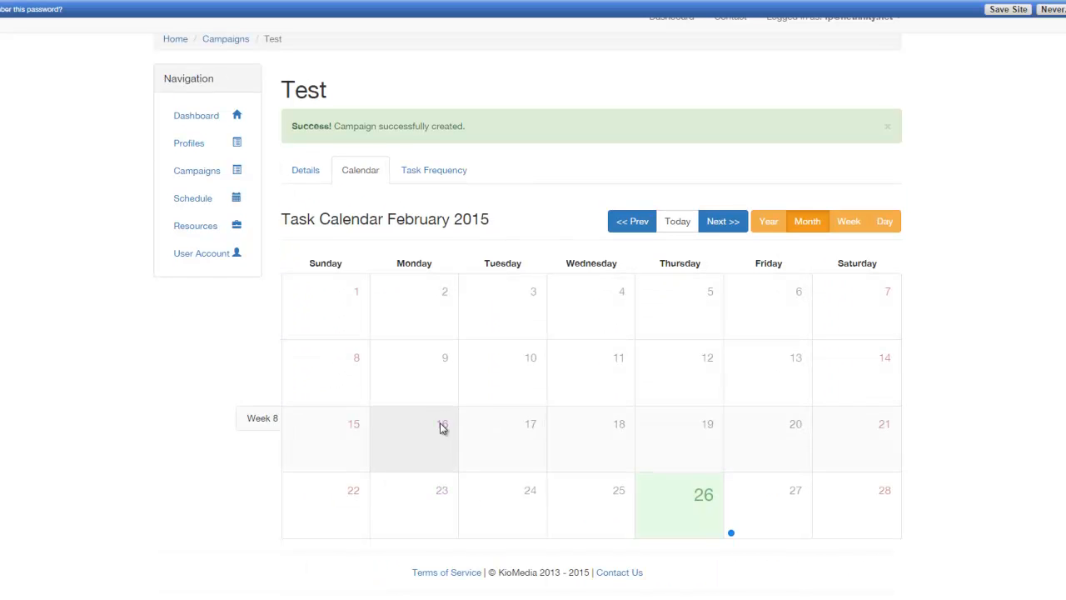
mouse_move(734, 536)
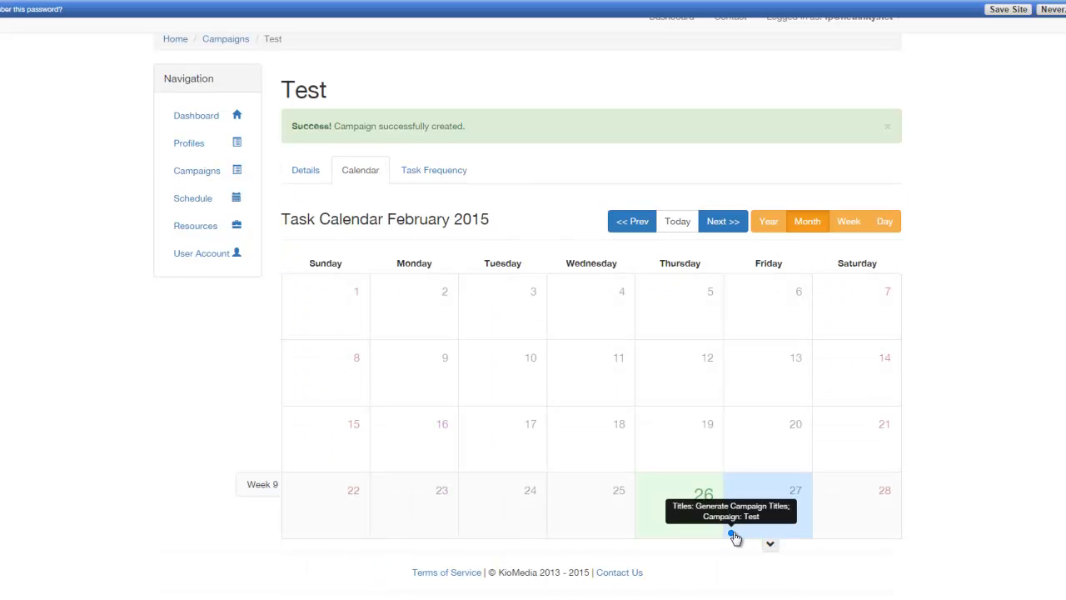
left_click(720, 233)
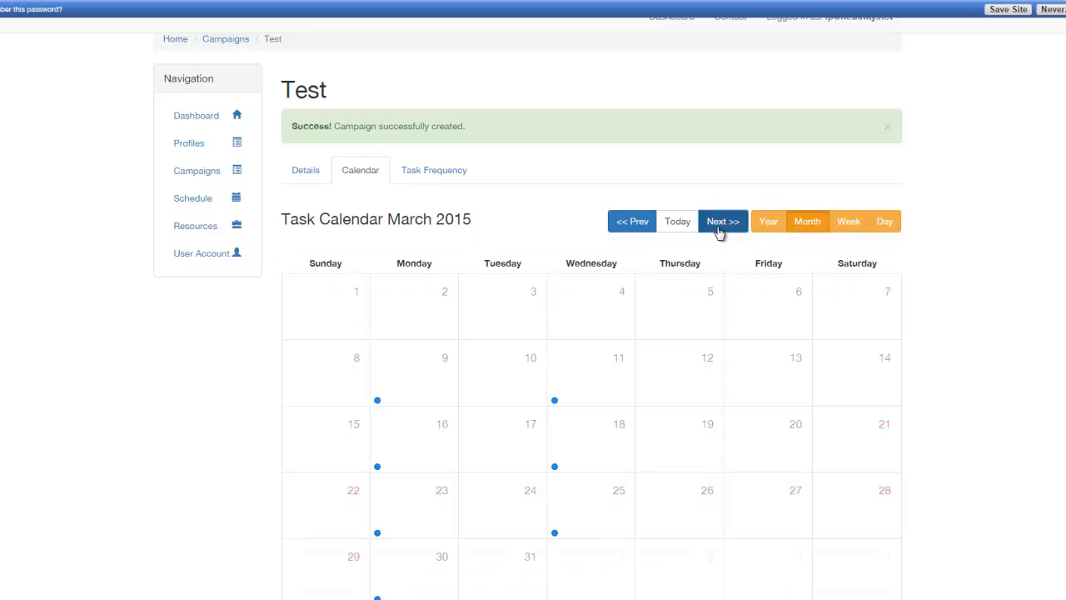
scroll(417, 313, "down", 1)
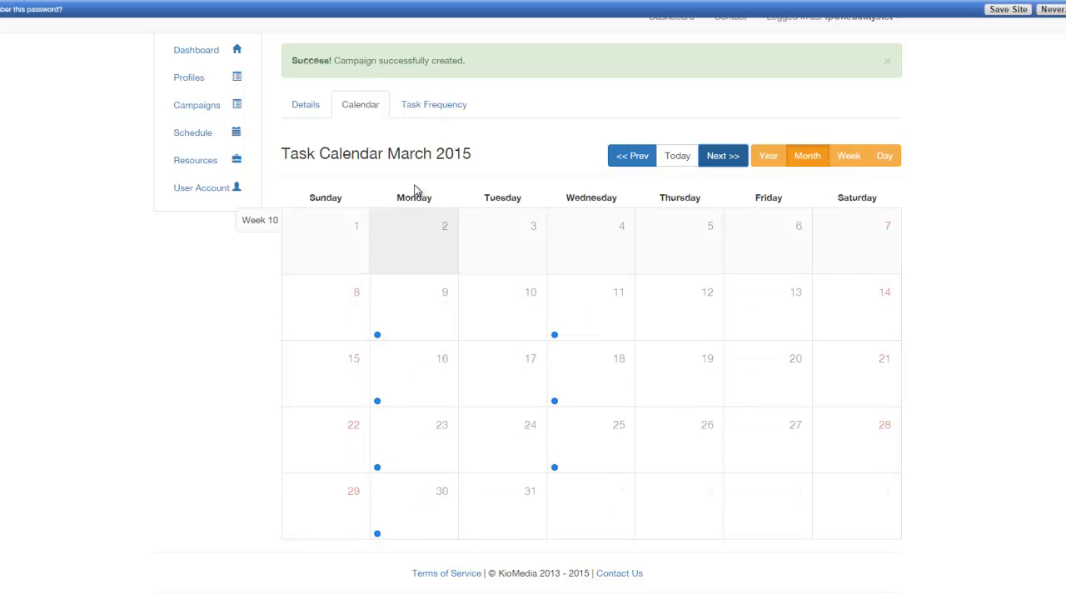
Review the campaign's weekly task frequency for articles, videos, summaries and press releases.
left_click(426, 111)
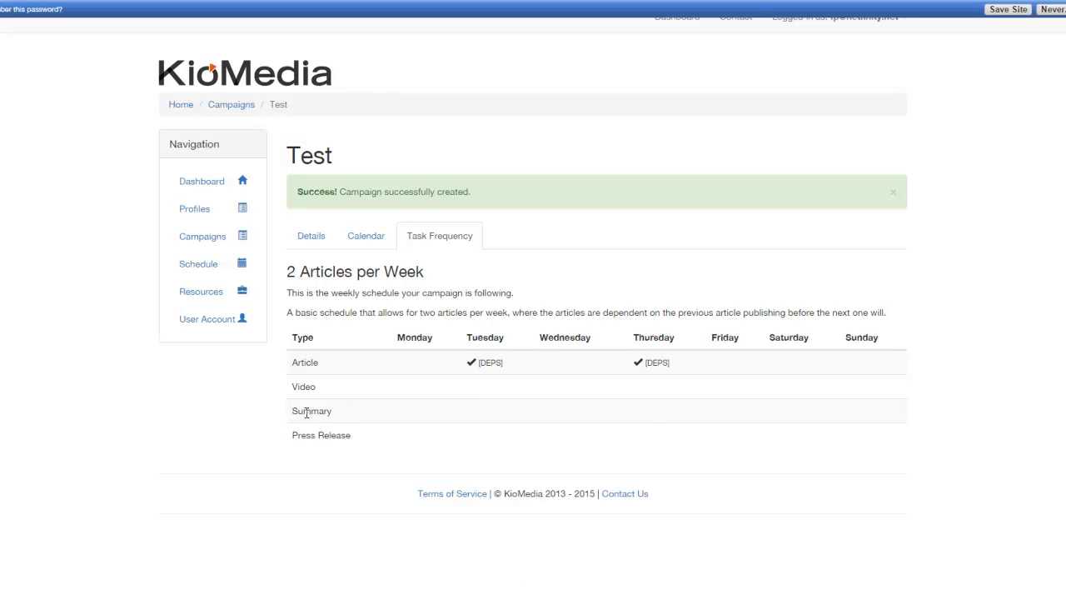
left_click_drag(303, 411, 331, 412)
left_click(570, 417)
Return to the campaign details and check the Test campaign's total cost in the campaigns list.
left_click(305, 237)
scroll(691, 357, "down", 1)
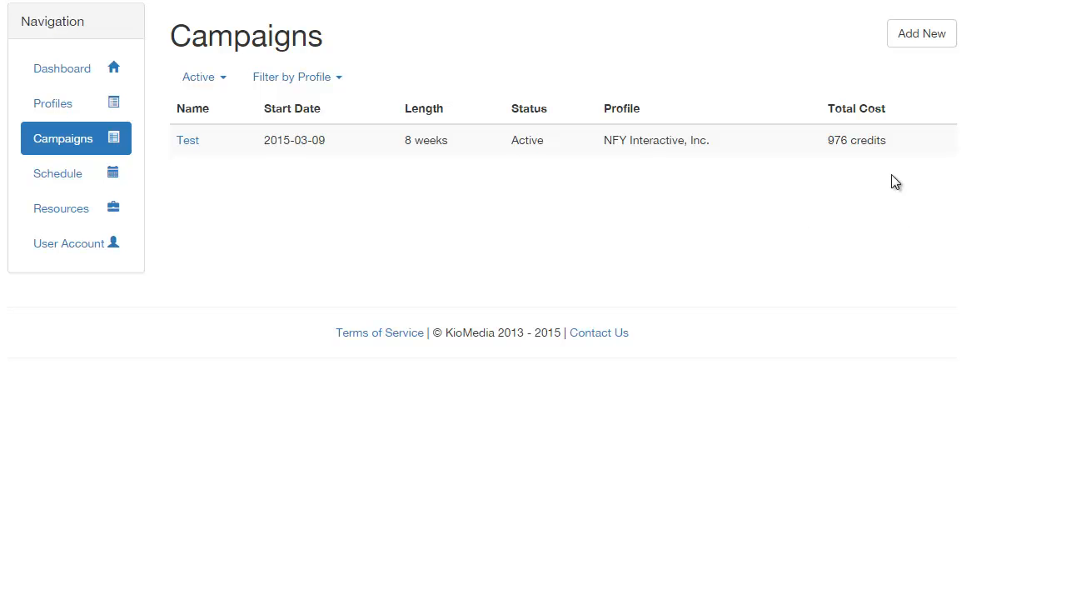
triple_click(871, 140)
left_click(995, 243)
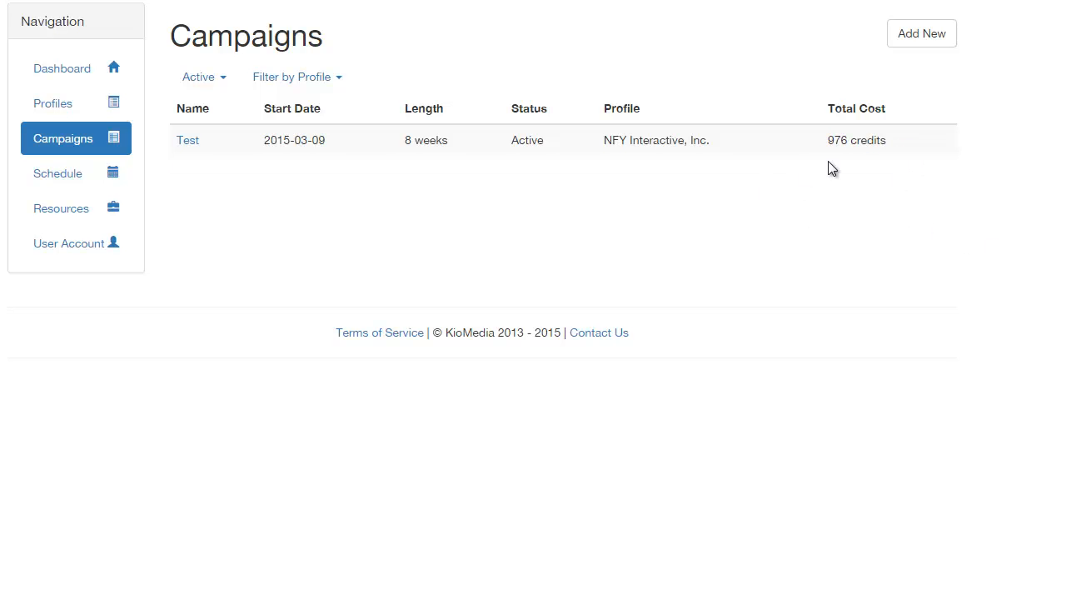